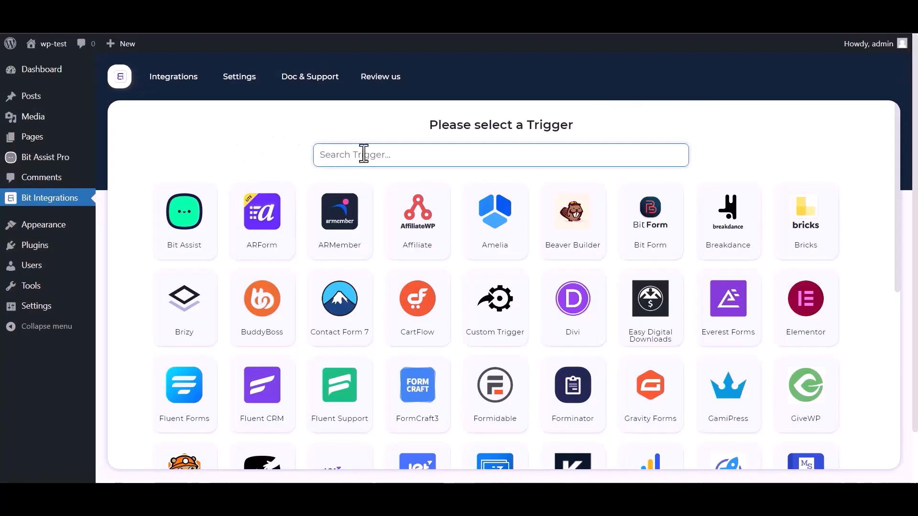
Step: Pick Bit Assist as the trigger, copy its webhook URL and start fetching incoming data
text(bit)
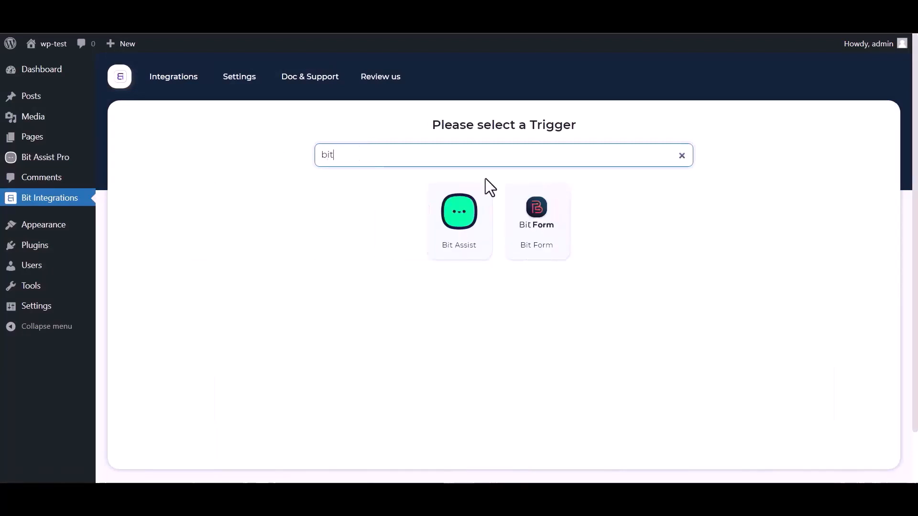
click(446, 236)
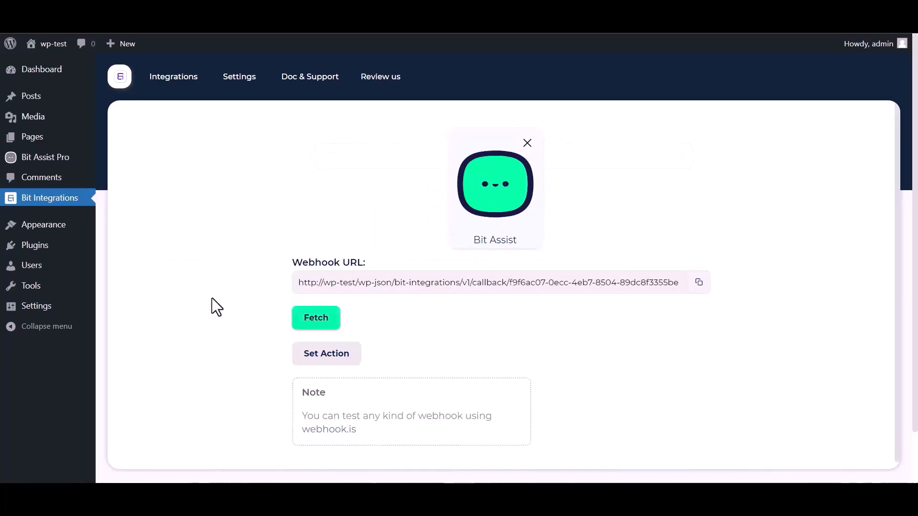
click(698, 282)
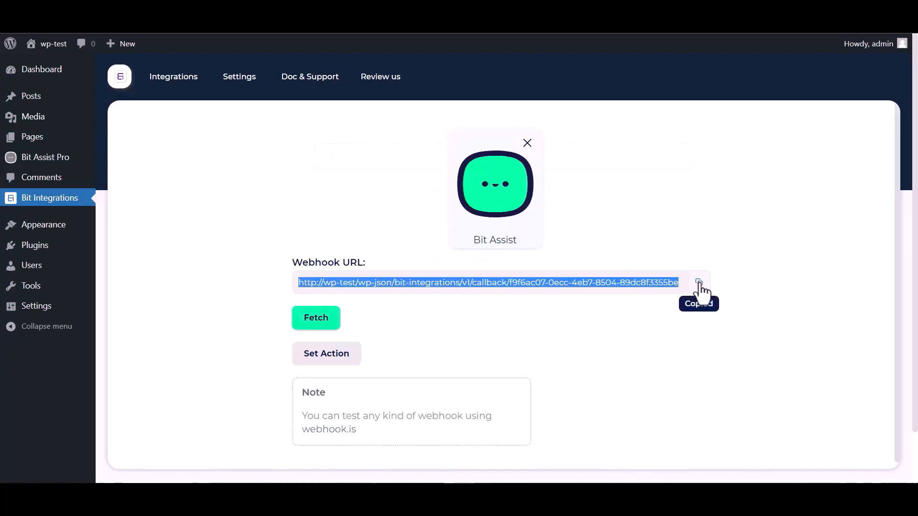
click(316, 330)
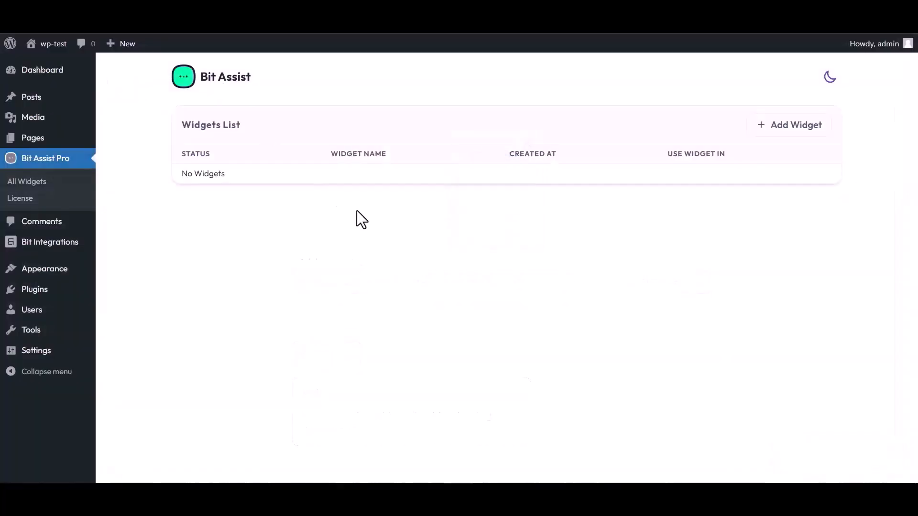
Step: Add a new widget named 'Bit Integrations' and open its editor from the row menu
click(792, 128)
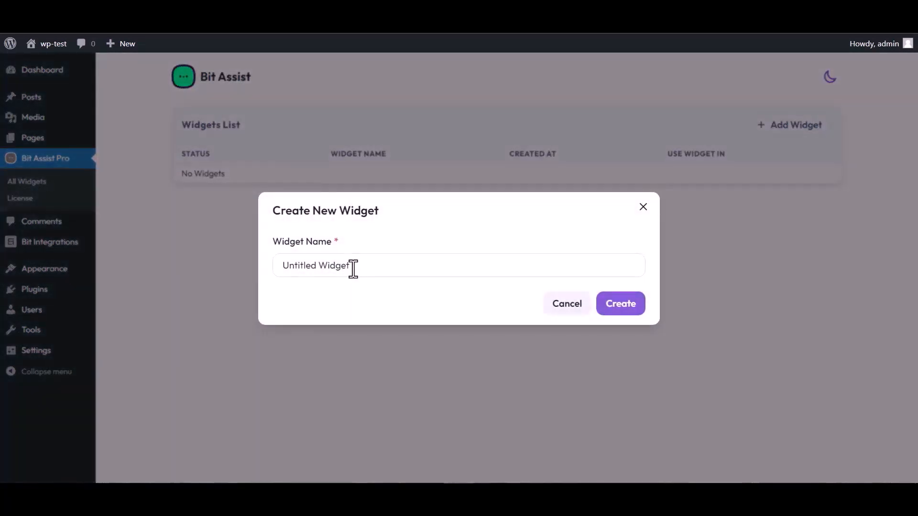
triple_click(355, 266)
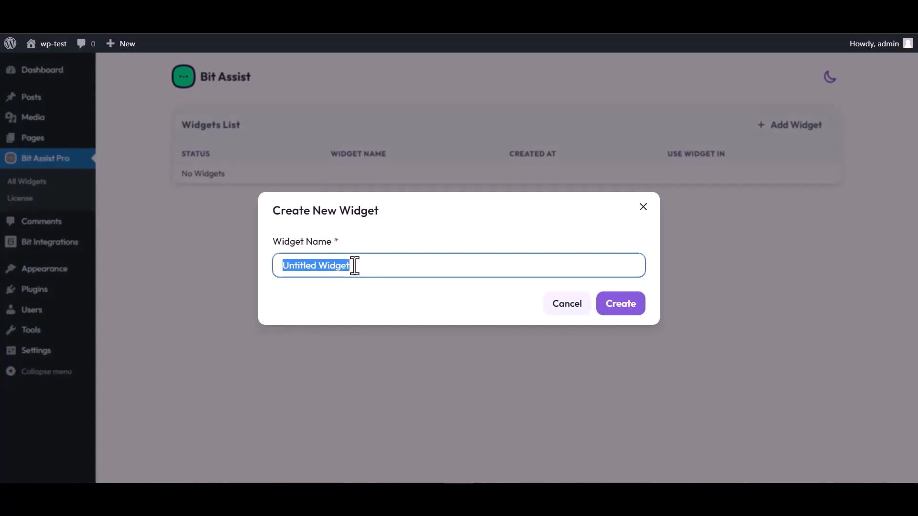
text(Bit Integrations)
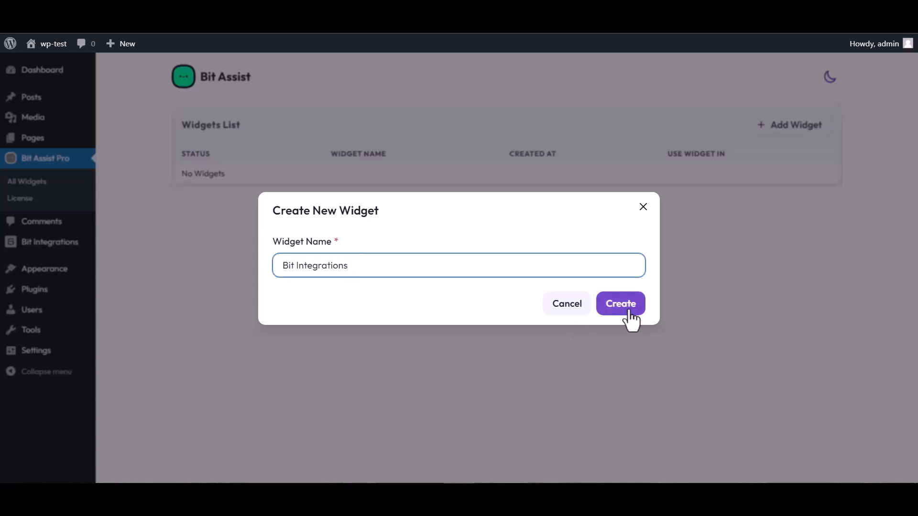
click(628, 311)
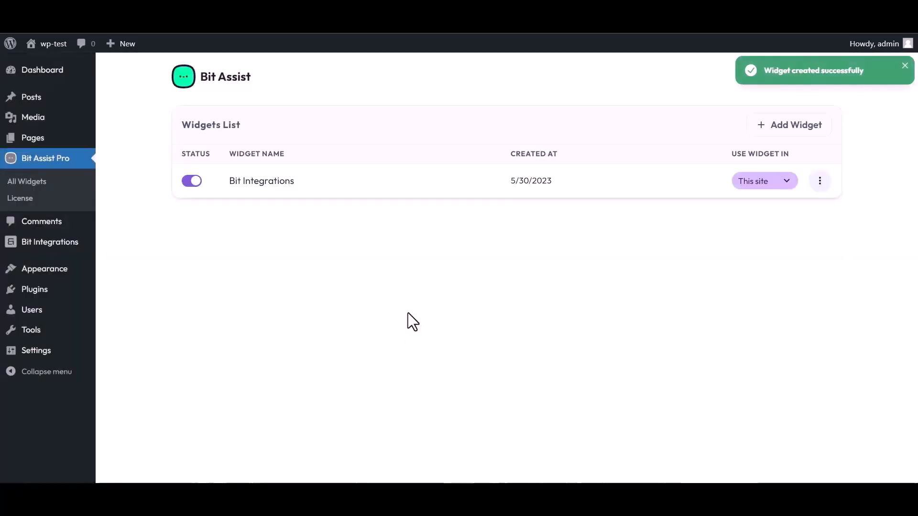
click(820, 180)
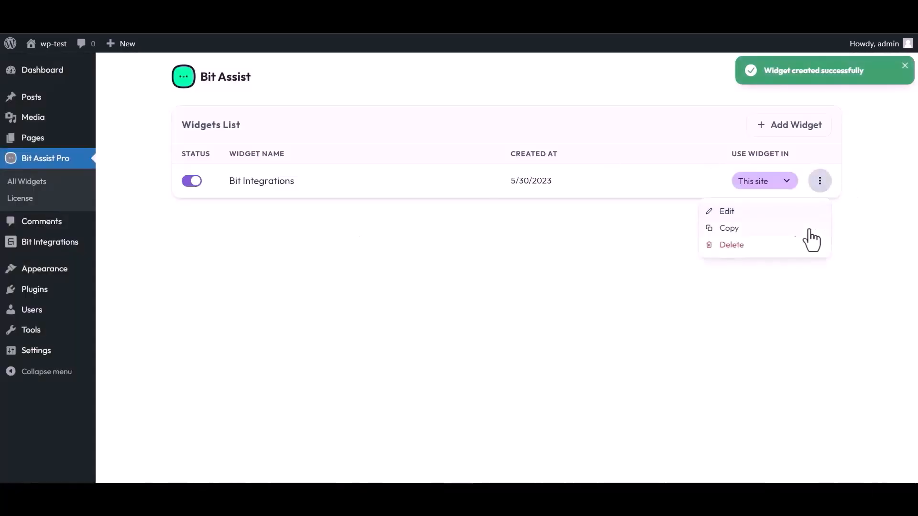
click(726, 212)
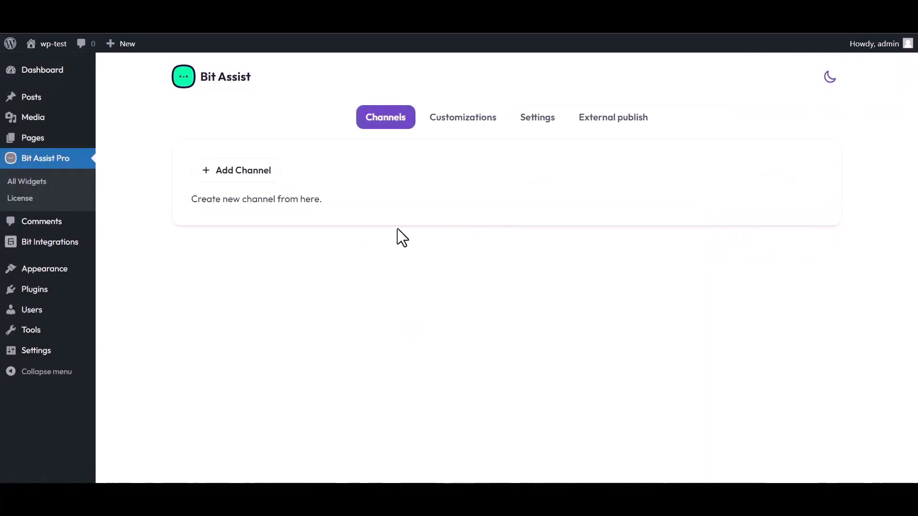
Step: Add a Custom Form channel titled 'Bit Integrations' to the widget
click(249, 174)
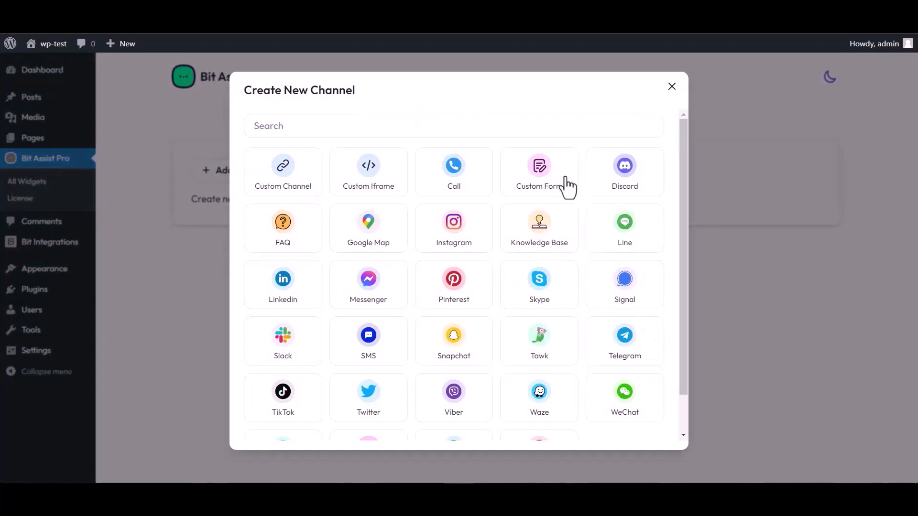
click(542, 184)
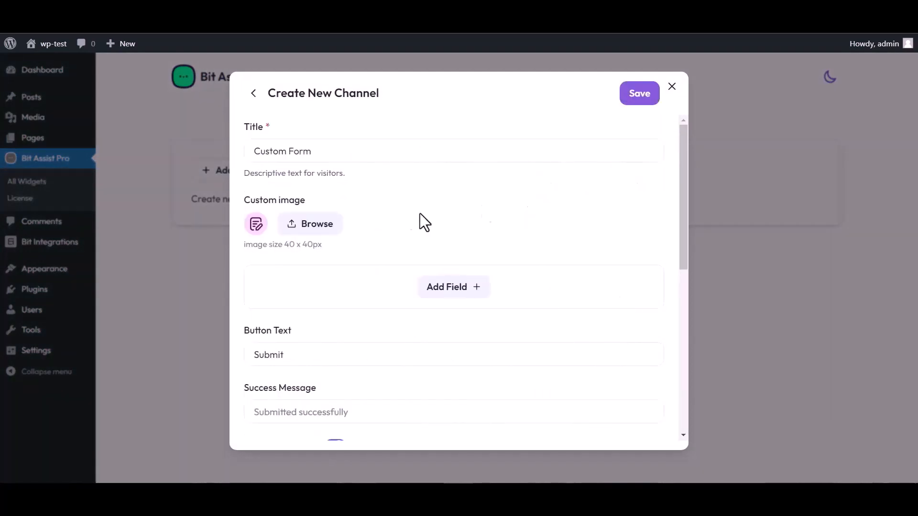
triple_click(322, 149)
text(Bit)
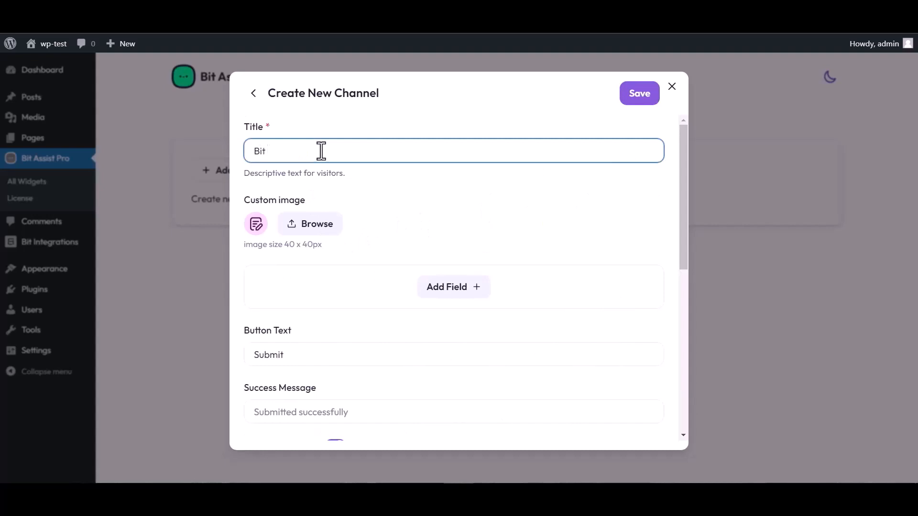
text( Integrations)
Step: Add Text, Email and Number fields to the form and rename the Text field to 'Name'
click(457, 293)
click(395, 320)
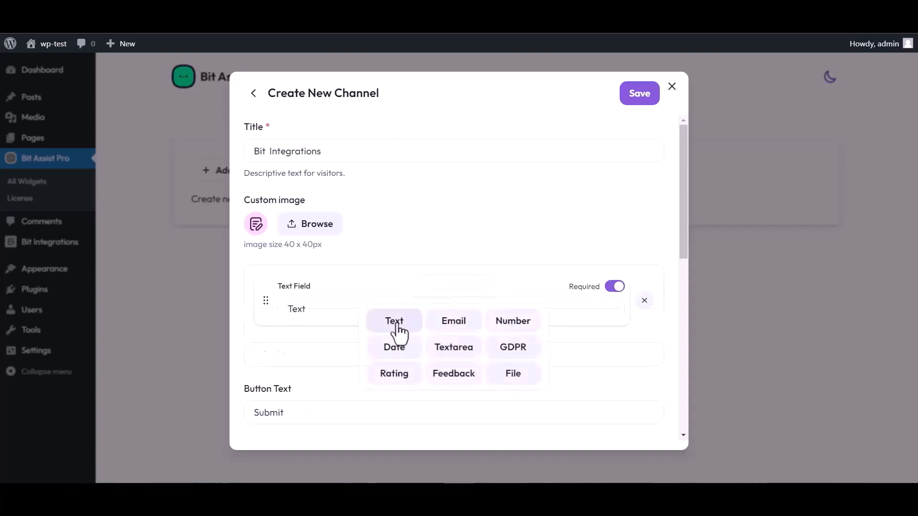
click(454, 345)
click(452, 380)
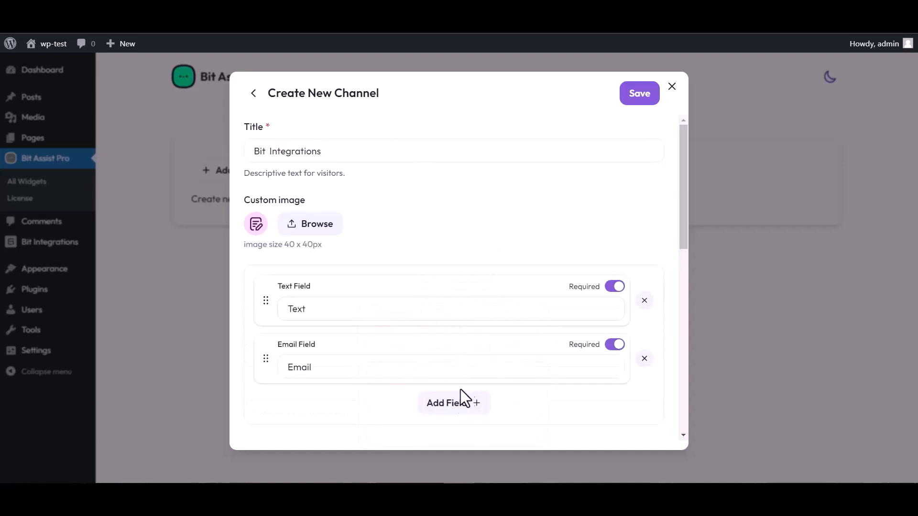
click(470, 403)
click(512, 319)
scroll(415, 252, down, 4)
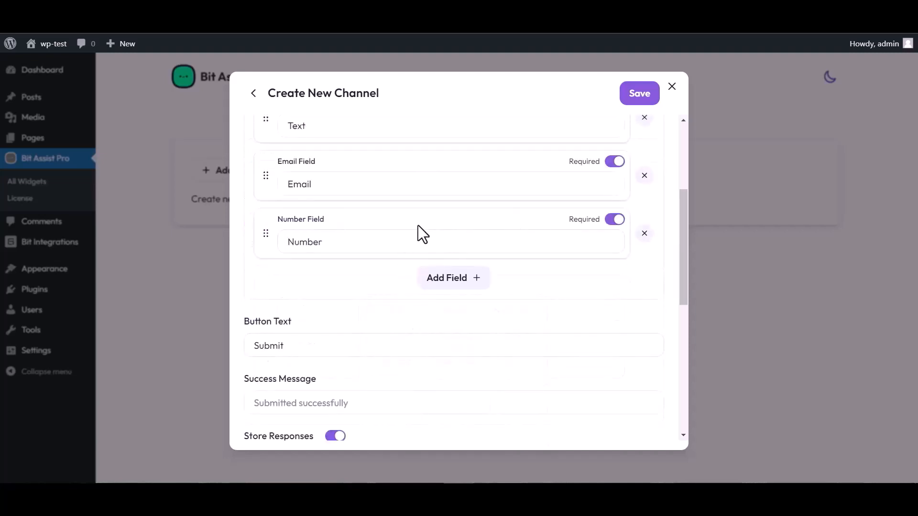
scroll(418, 226, up, 4)
click(318, 305)
double_click(313, 306)
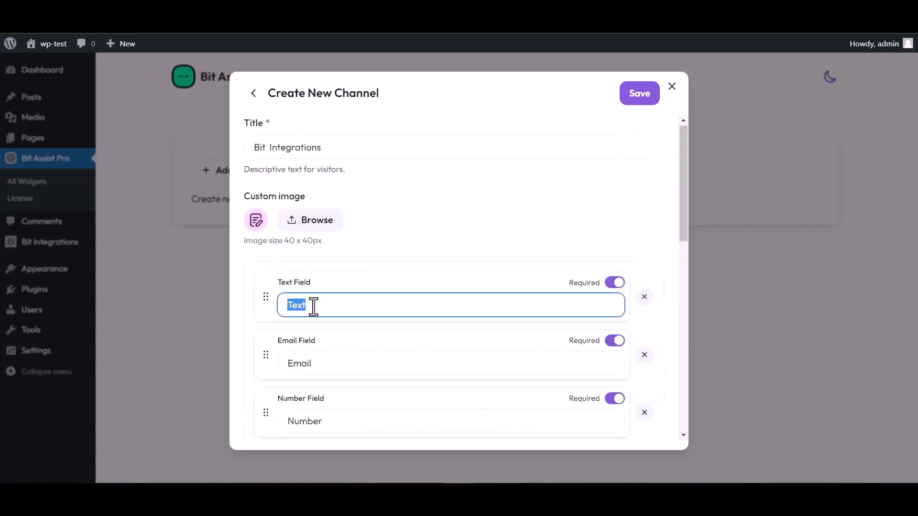
text(Name)
Step: Paste the copied Bit Integrations webhook into Webhook URL and save the channel
scroll(454, 277, down, 4)
scroll(353, 395, down, 4)
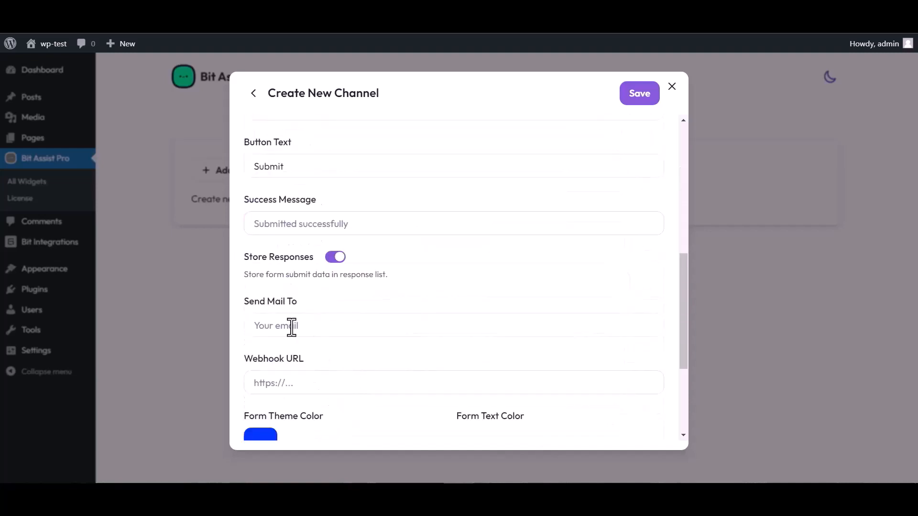
click(293, 383)
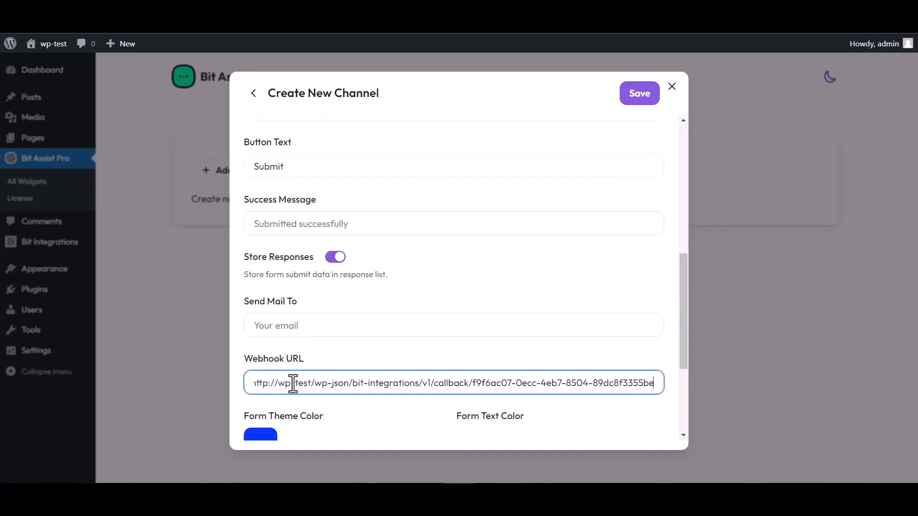
click(636, 101)
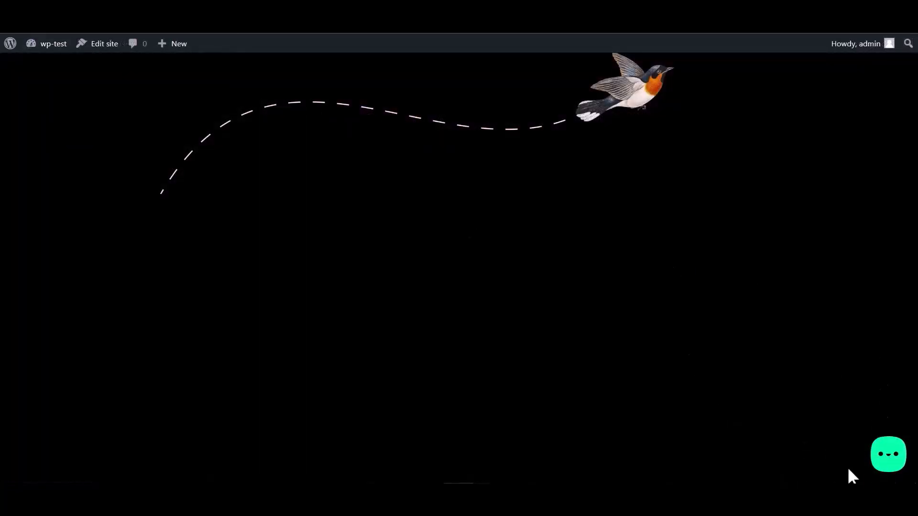
Step: Open the Bit Integrations contact form from the site's chat widget and check its Name field
click(886, 456)
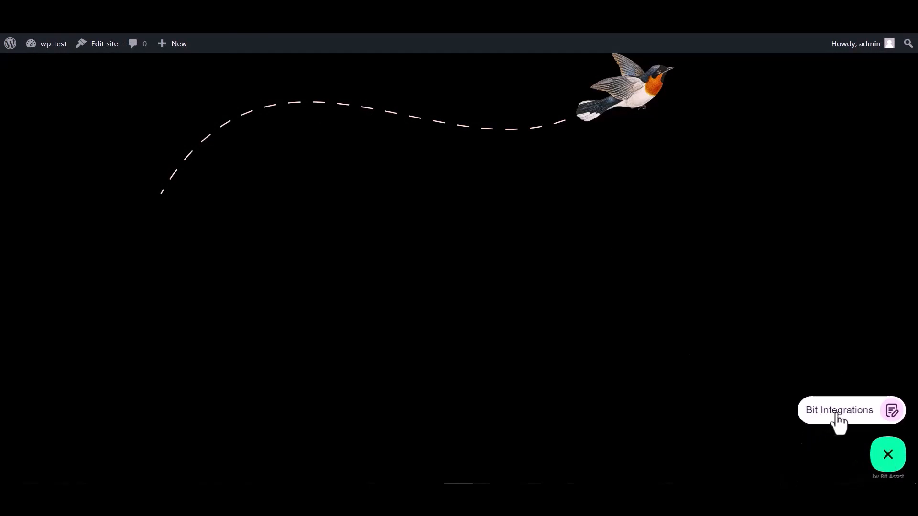
click(837, 420)
click(770, 305)
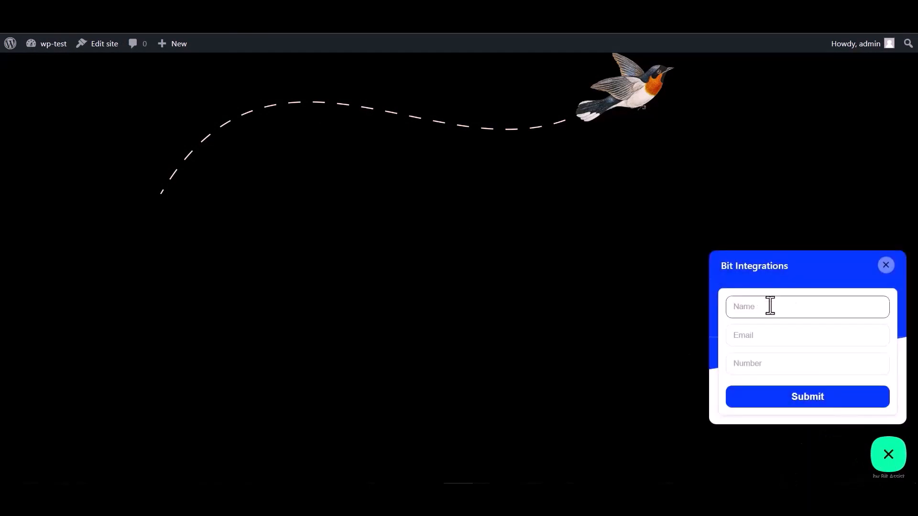
click(764, 368)
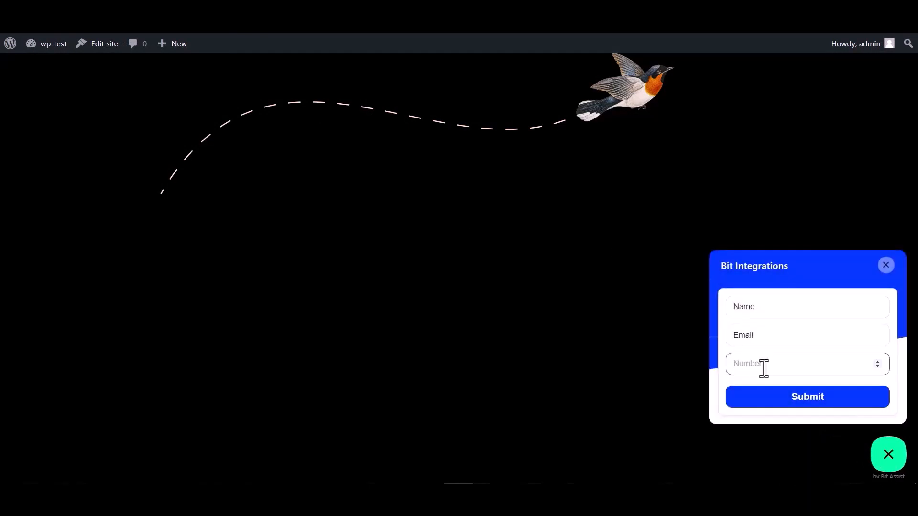
double_click(764, 307)
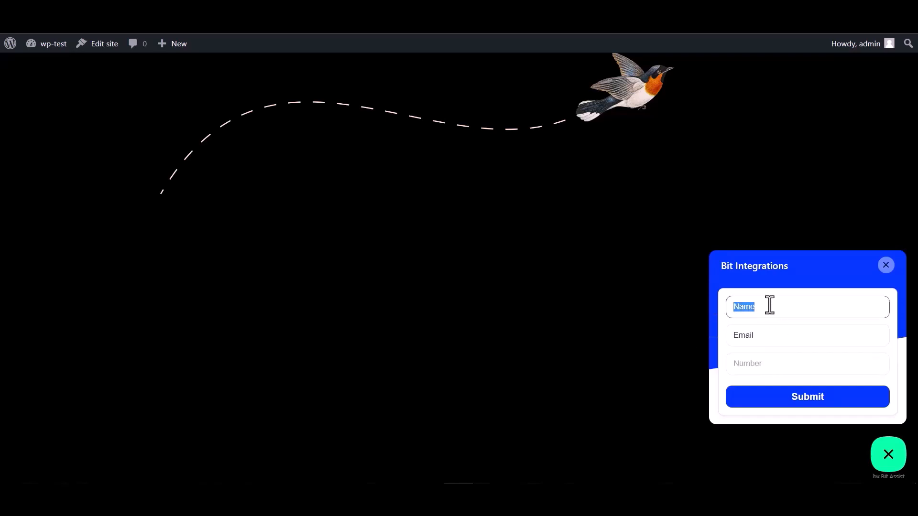
Step: Fill in the Email field, enter 00 as the number, and submit the test entry
click(764, 337)
double_click(752, 338)
click(761, 338)
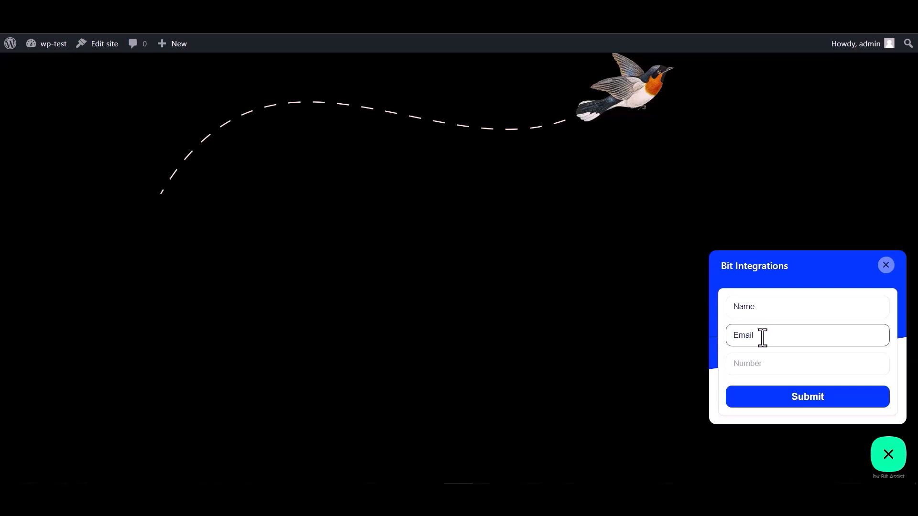
double_click(766, 335)
click(767, 334)
click(746, 363)
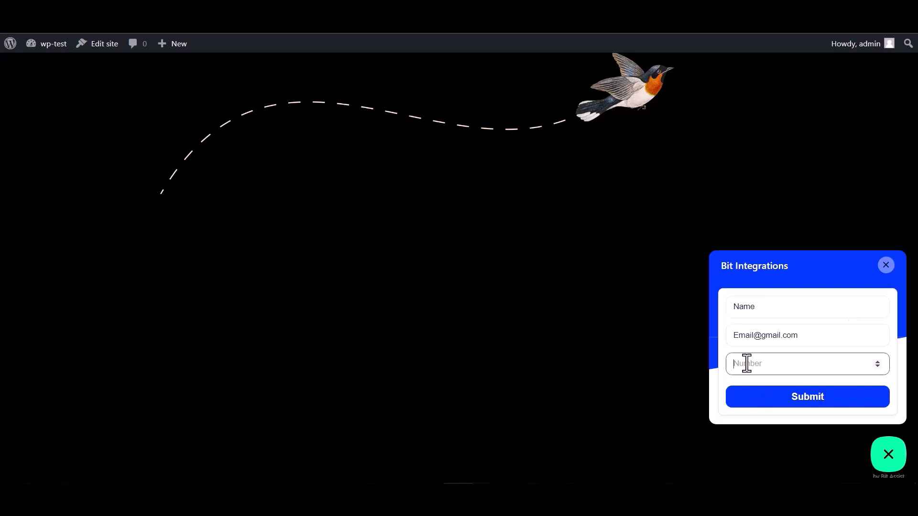
text(000000)
click(806, 407)
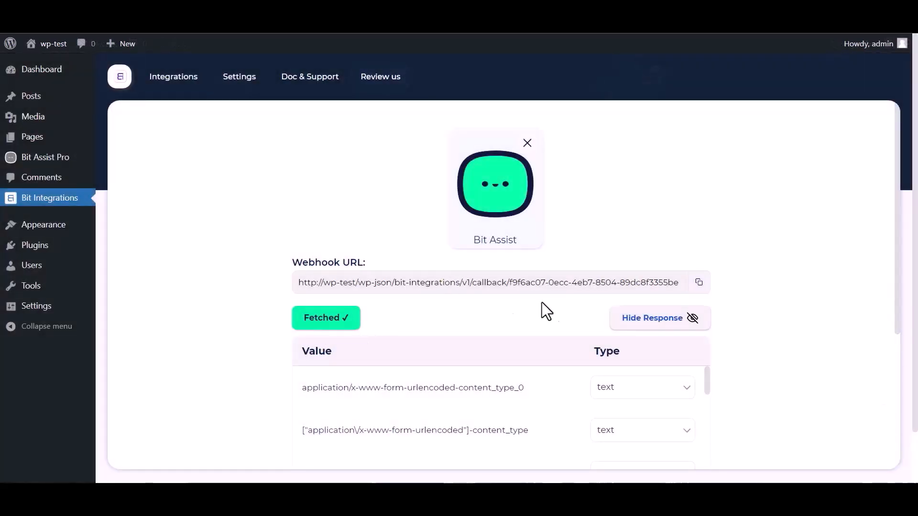
Step: Search the actions for 'Zoho Desk' and select the Zoho Desk card
scroll(597, 301, down, 2)
scroll(410, 369, down, 3)
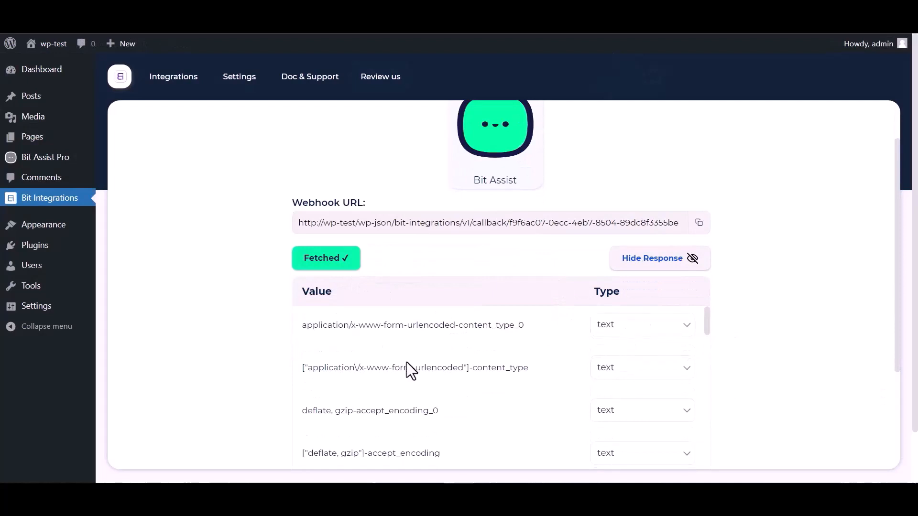
scroll(297, 377, down, 3)
scroll(262, 379, down, 3)
scroll(336, 297, down, 3)
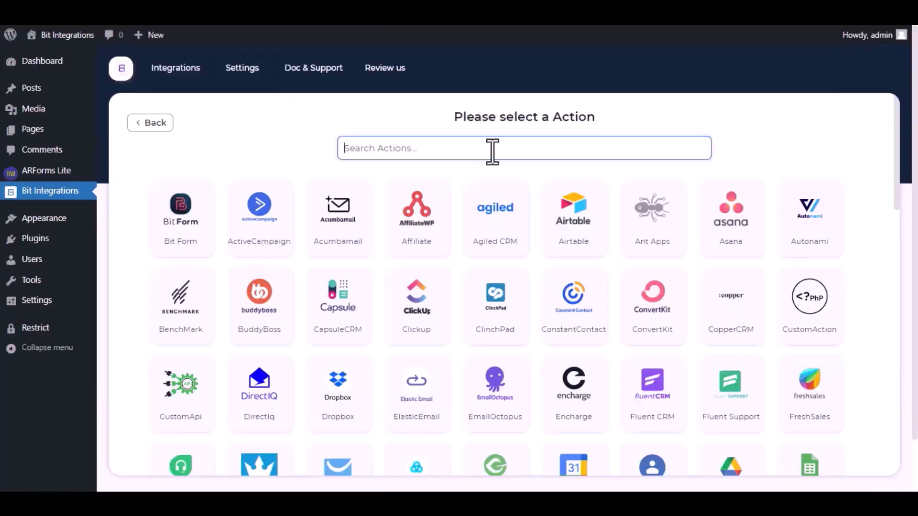
text(Zoho Des)
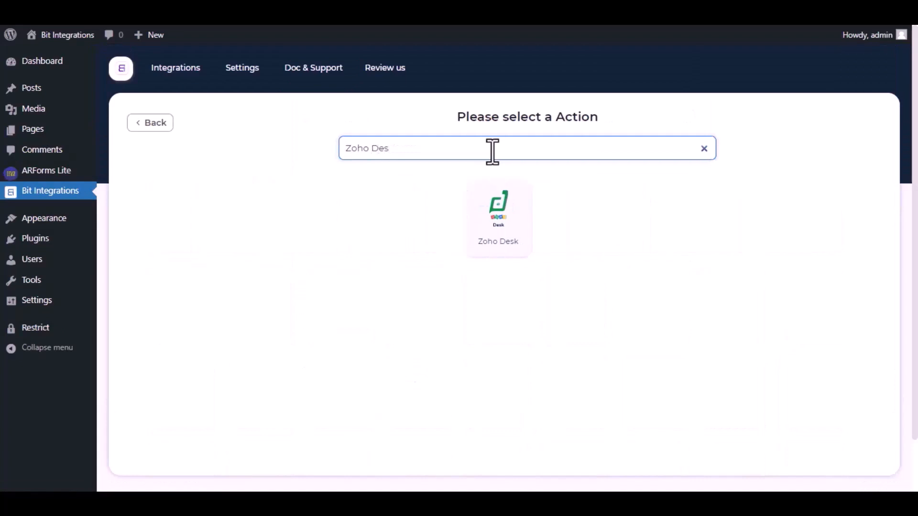
text(k)
click(500, 225)
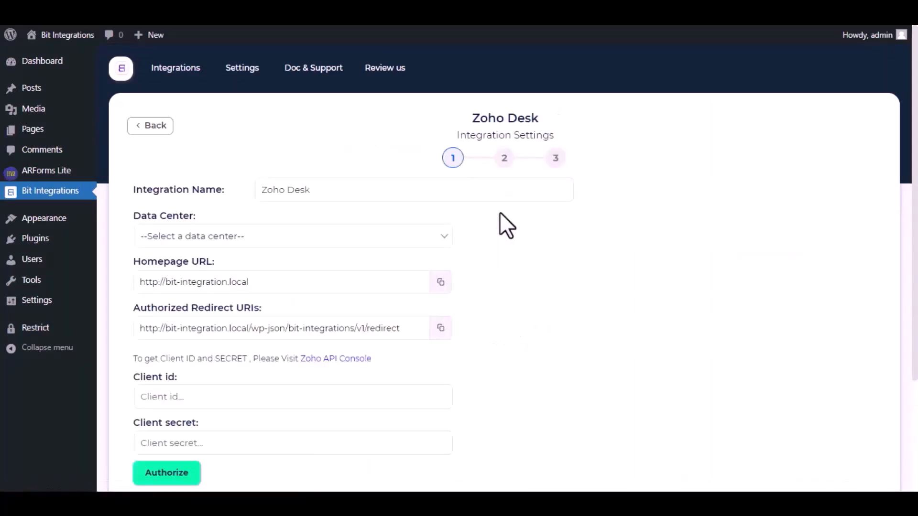
Step: Keep the name Zoho Desk, choose zoho.com as data center, and go to the Zoho API Console
drag(319, 190, 262, 190)
click(323, 191)
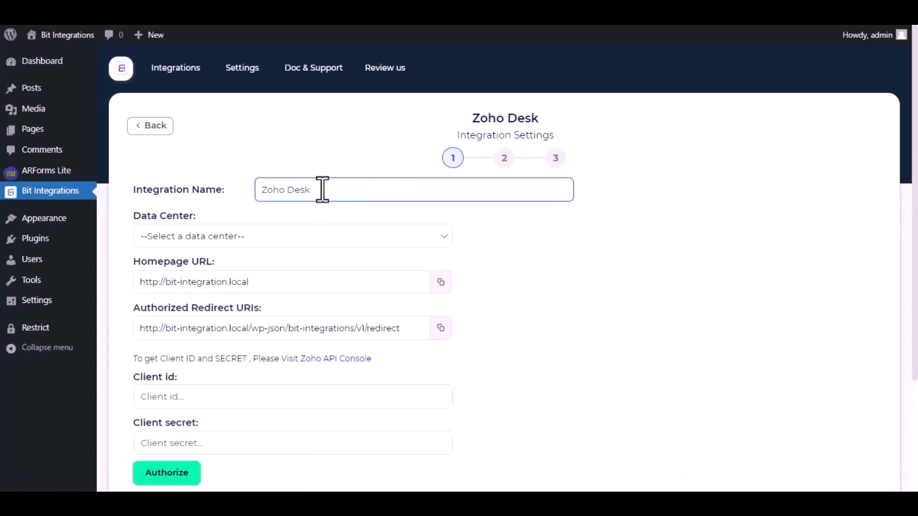
click(297, 246)
click(251, 266)
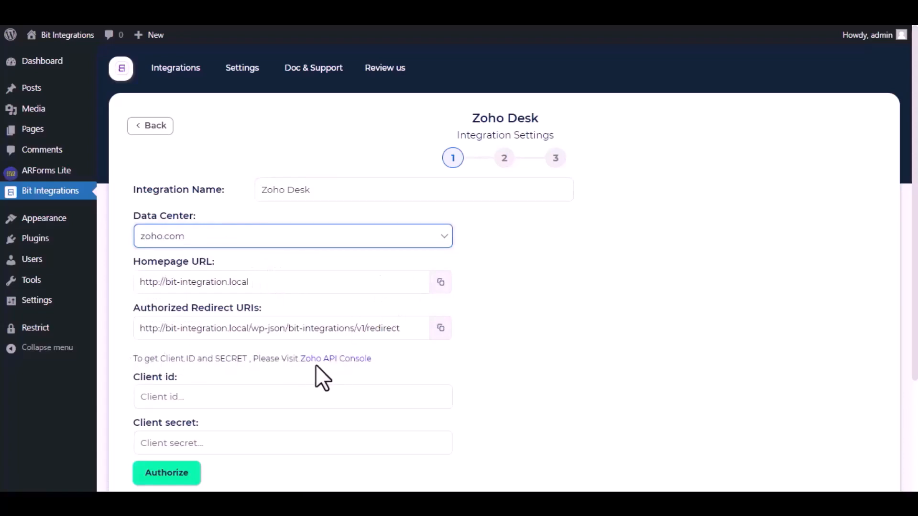
click(325, 359)
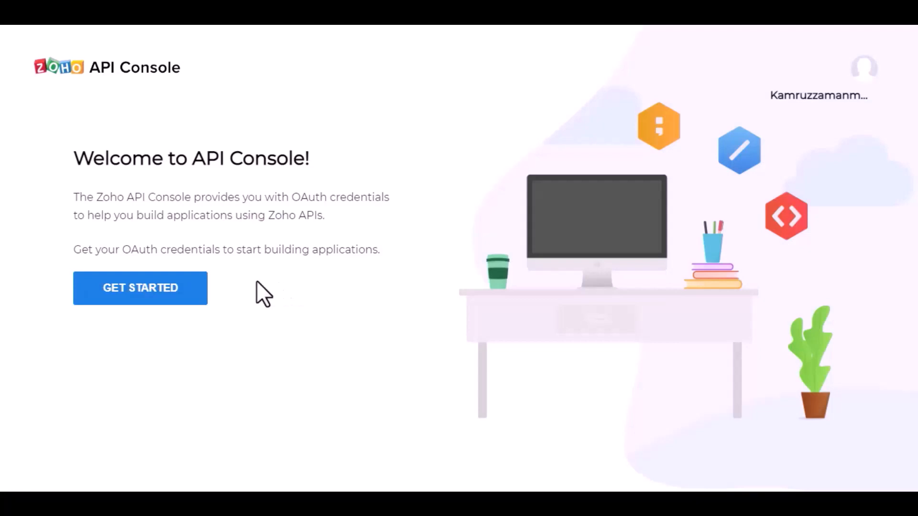
Step: Start a Server-based Applications client named 'Bit Integrations' and paste in the site's homepage URL
click(157, 293)
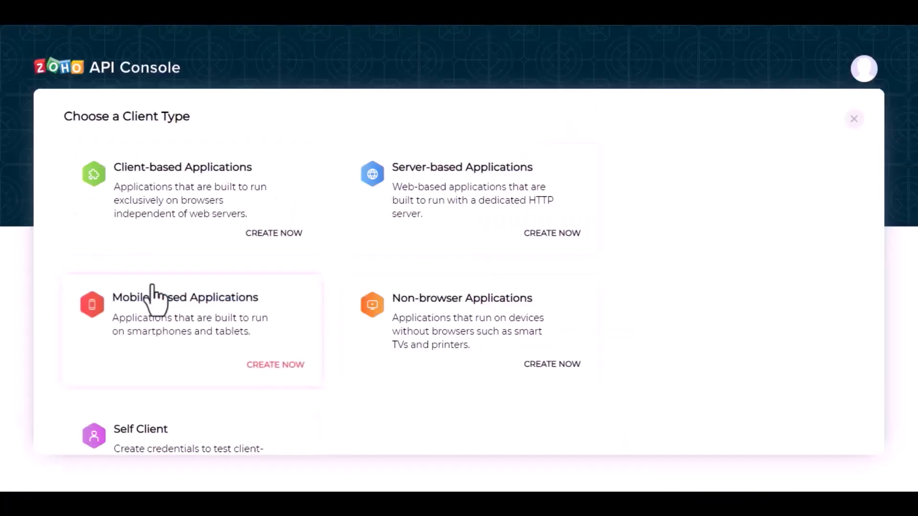
click(449, 214)
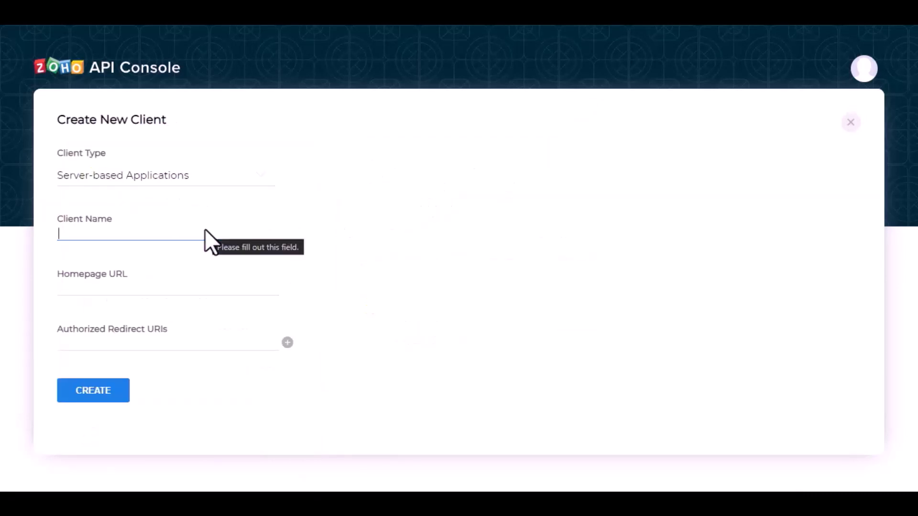
text(Bit In)
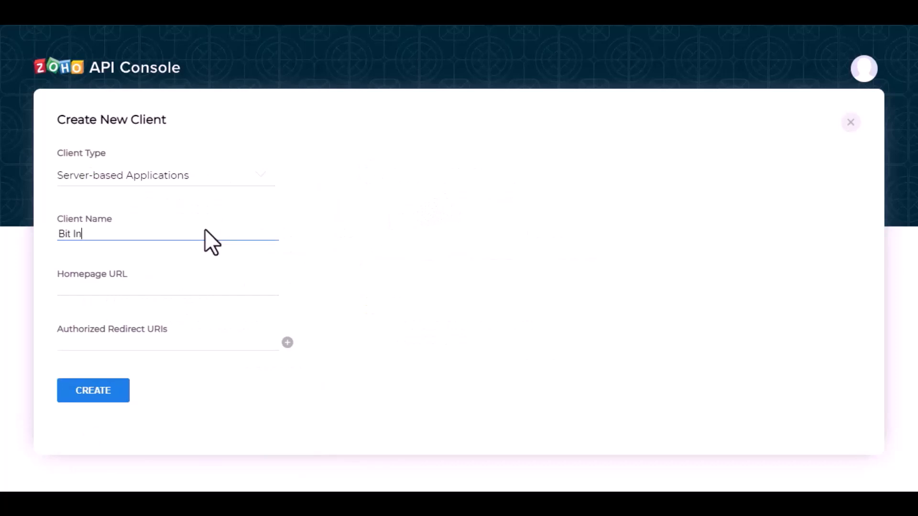
text(tegrations)
click(206, 12)
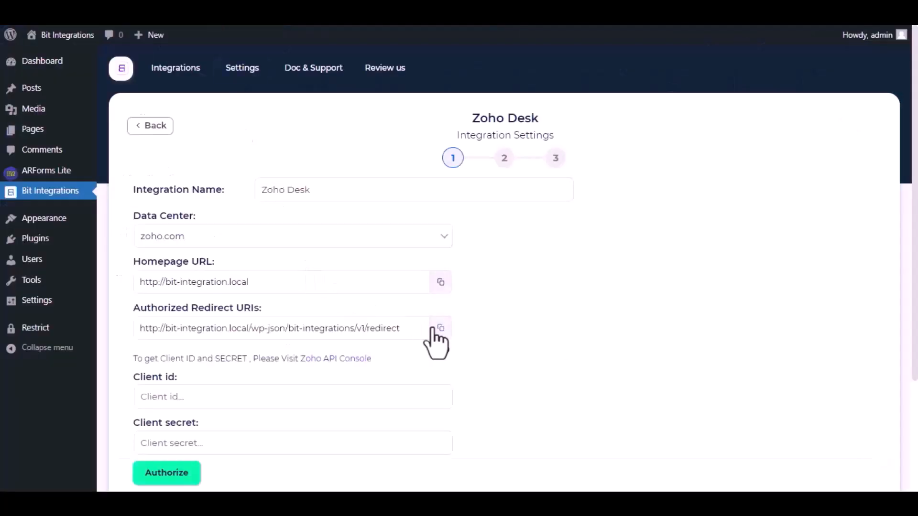
click(440, 283)
click(205, 12)
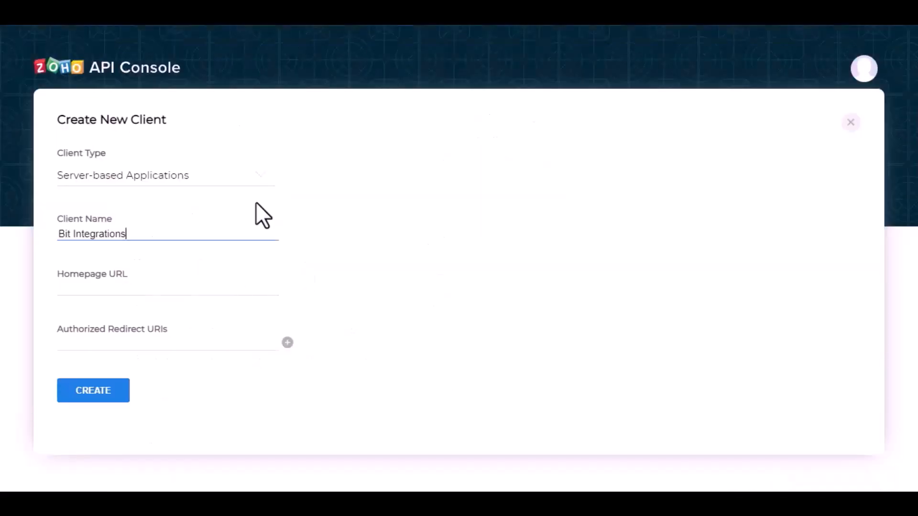
click(195, 291)
key(ctrl+v)
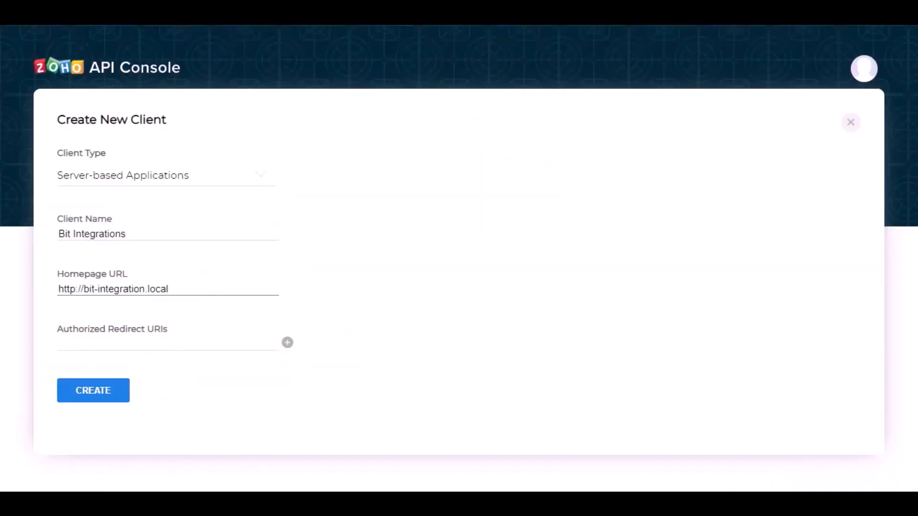
Step: Paste the Bit Integrations redirect URI into Authorized Redirect URIs and create the client
click(206, 12)
click(443, 333)
click(206, 12)
click(211, 346)
key(ctrl+v)
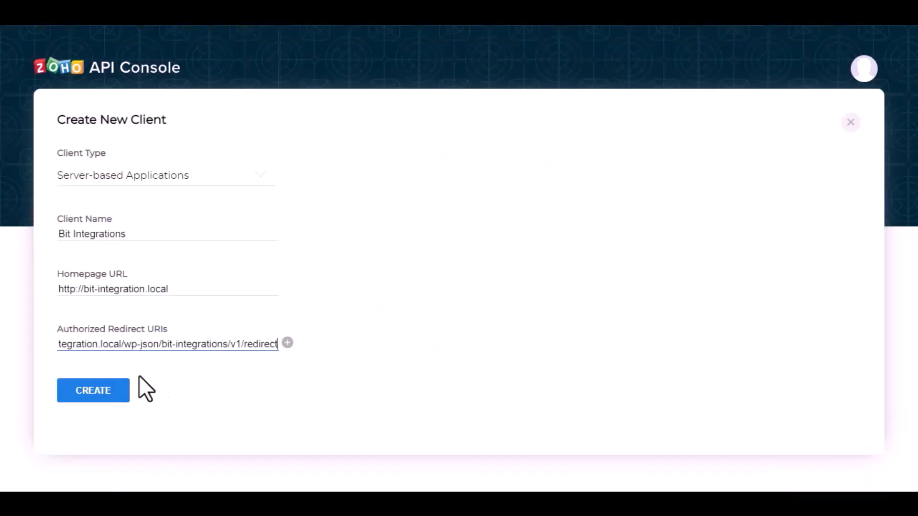
click(99, 392)
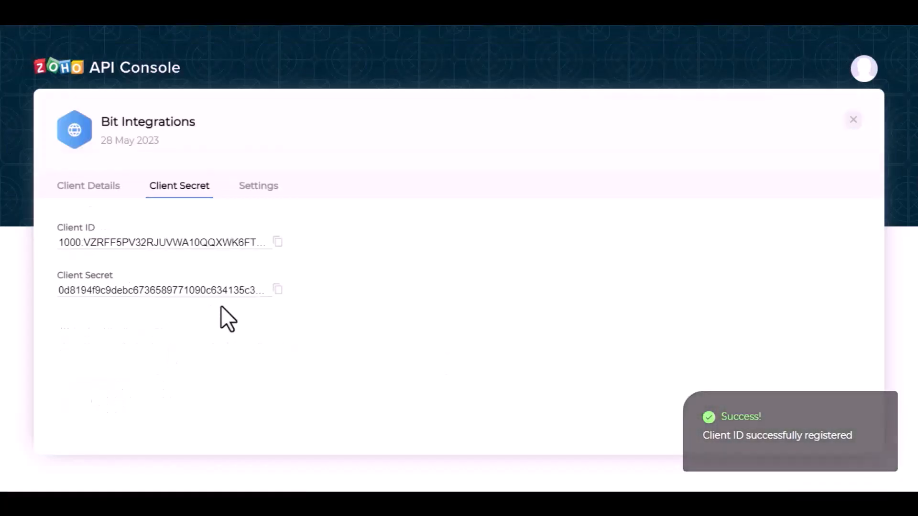
Step: Copy the generated client ID and secret into the Zoho Desk form and click Authorize
click(277, 243)
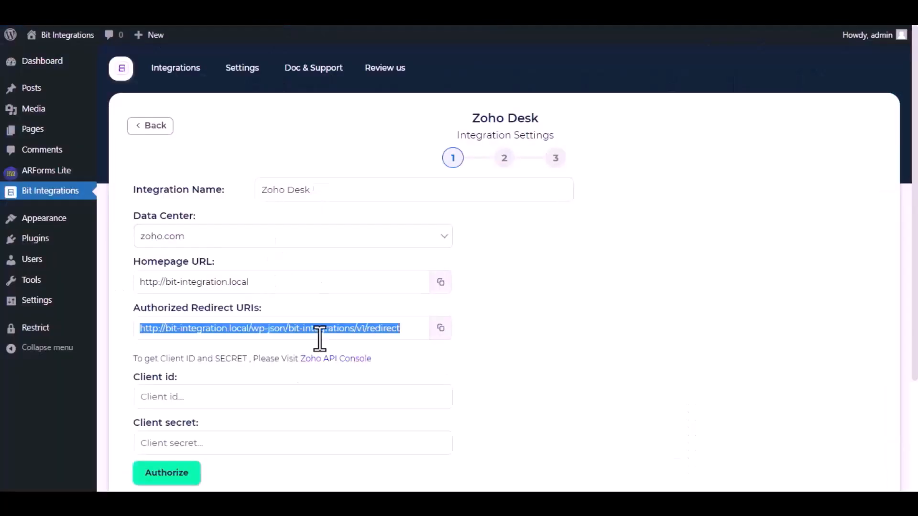
click(278, 396)
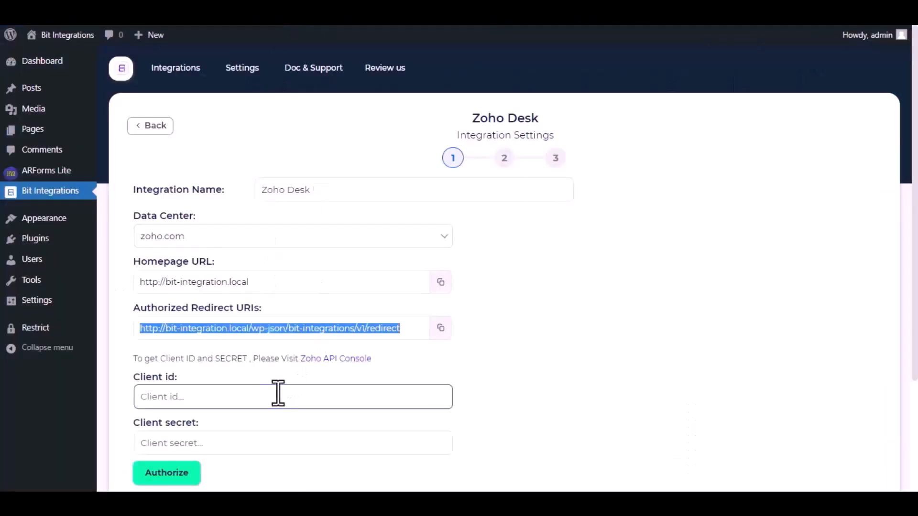
key(ctrl+v)
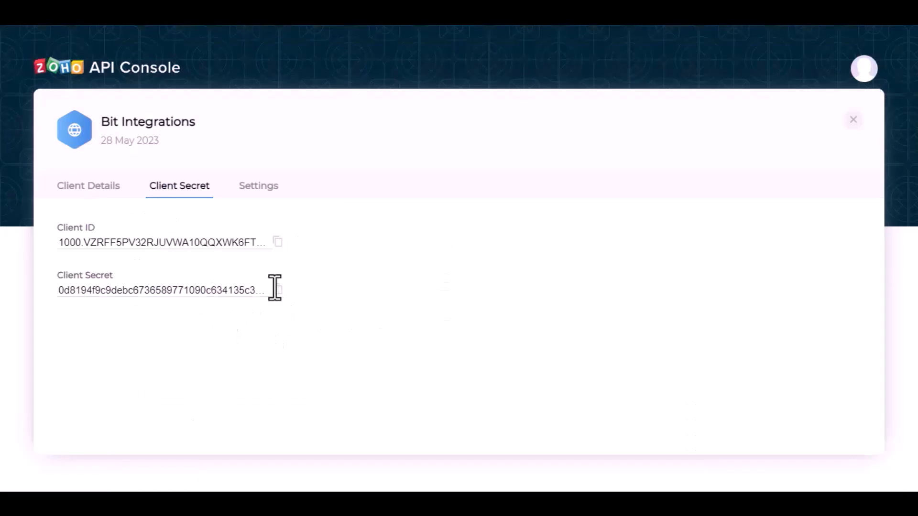
click(277, 288)
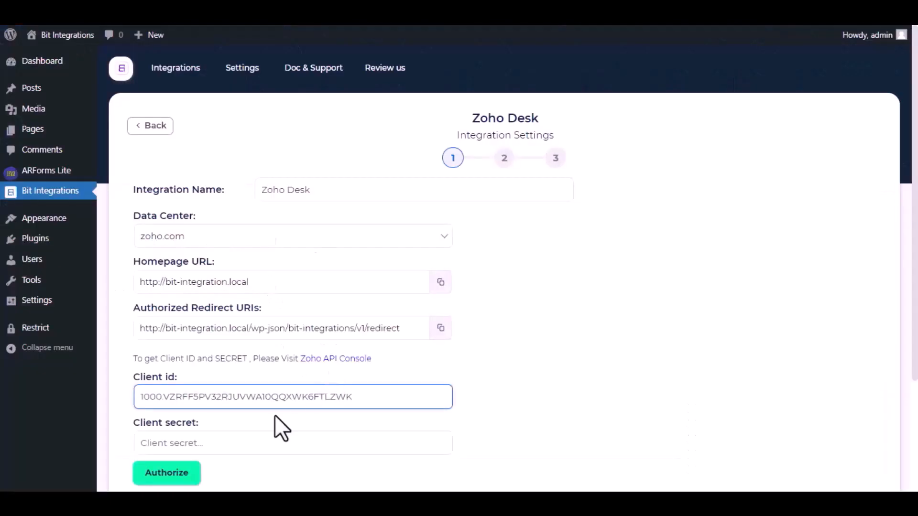
scroll(274, 415, down, 3)
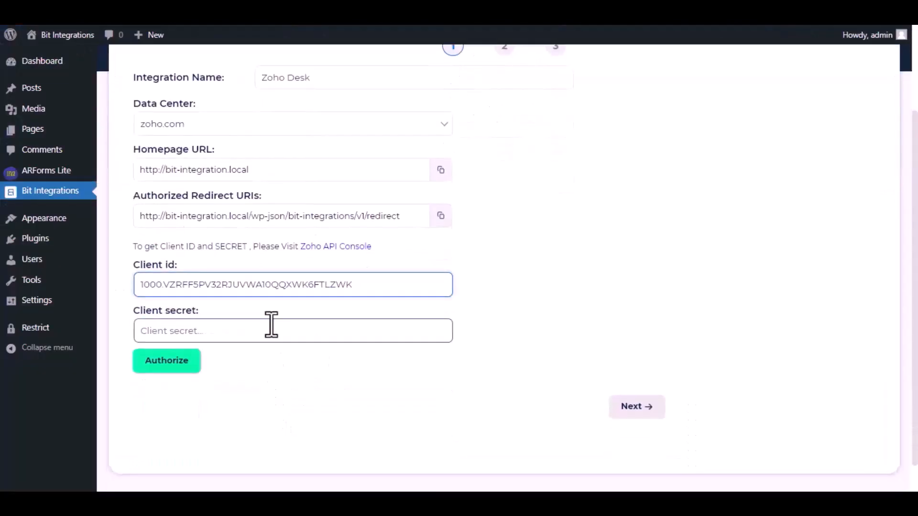
click(271, 329)
key(ctrl+v)
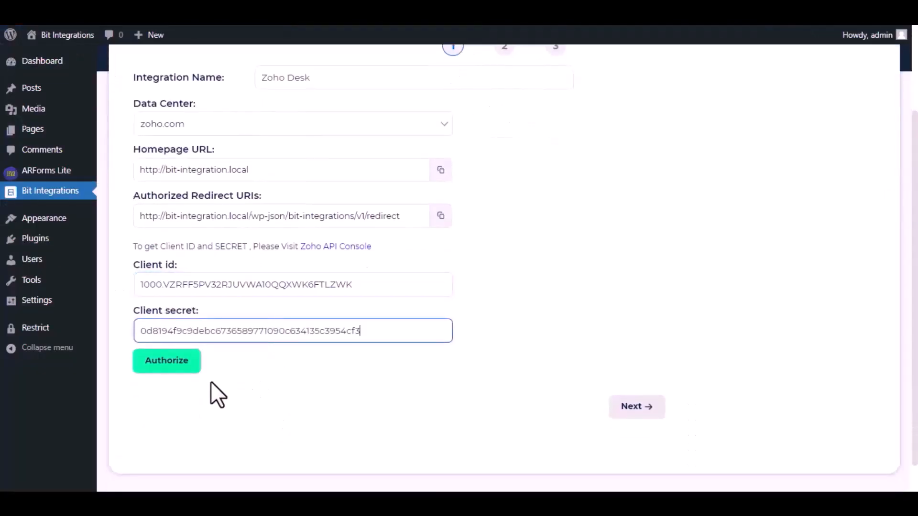
click(176, 368)
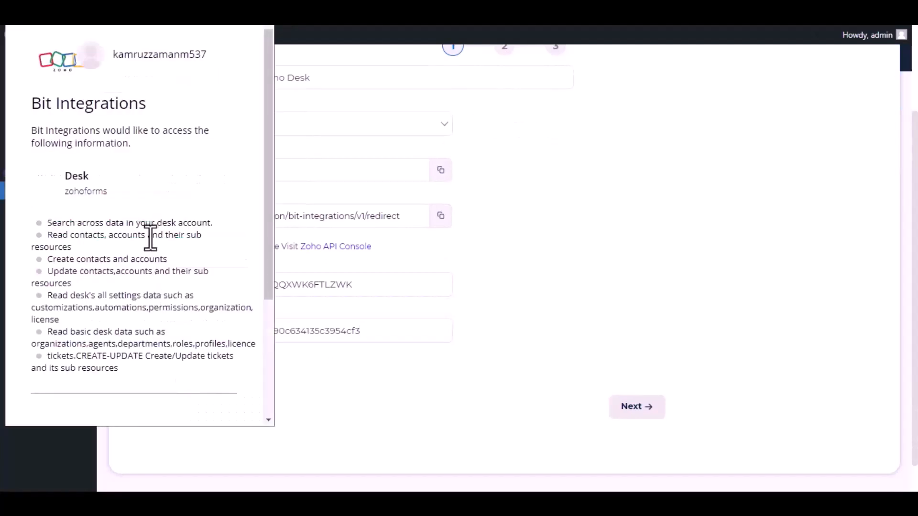
Step: Accept Zoho's consent request so Bit Integrations gets access to the Desk account
scroll(150, 268, down, 4)
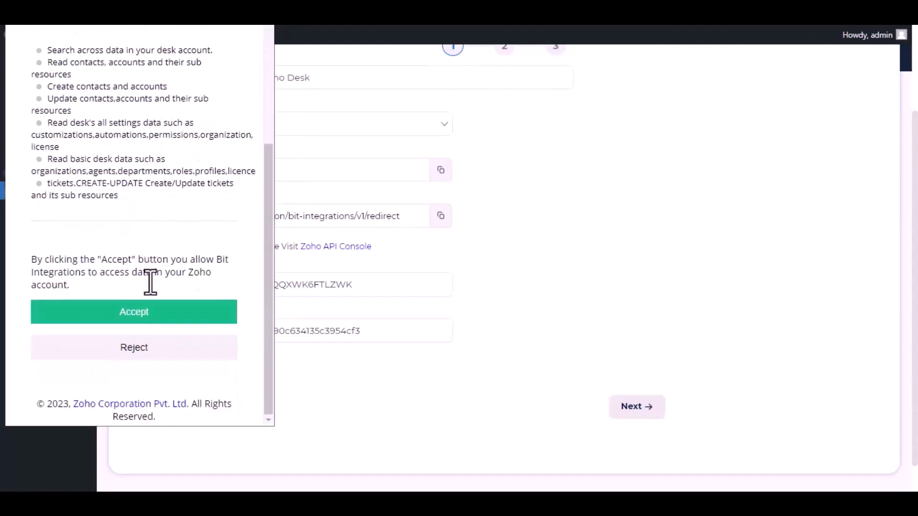
click(135, 313)
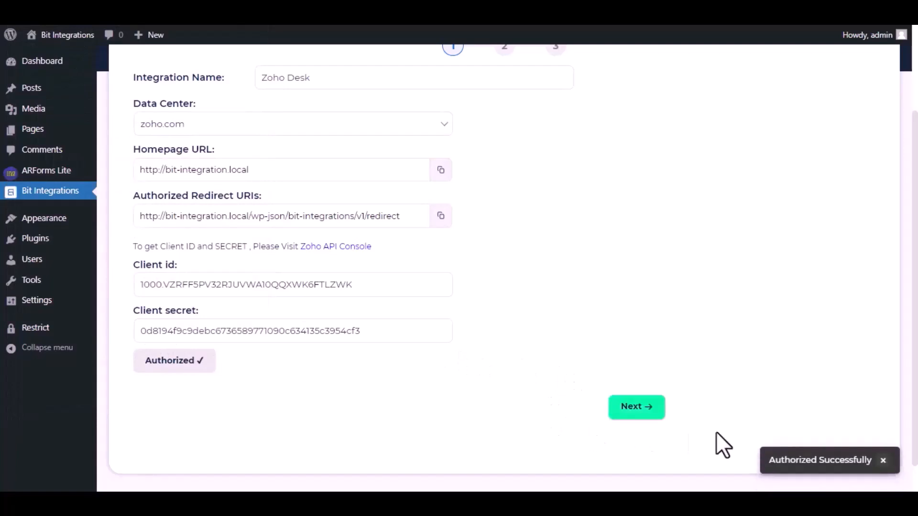
Step: Move to the next step and choose zohoforms for both the Portal and Department
click(631, 410)
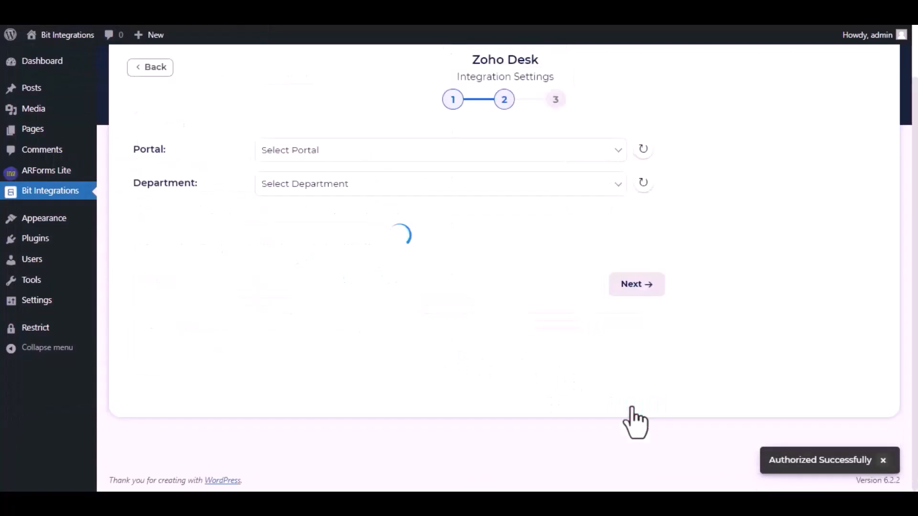
click(415, 157)
click(359, 185)
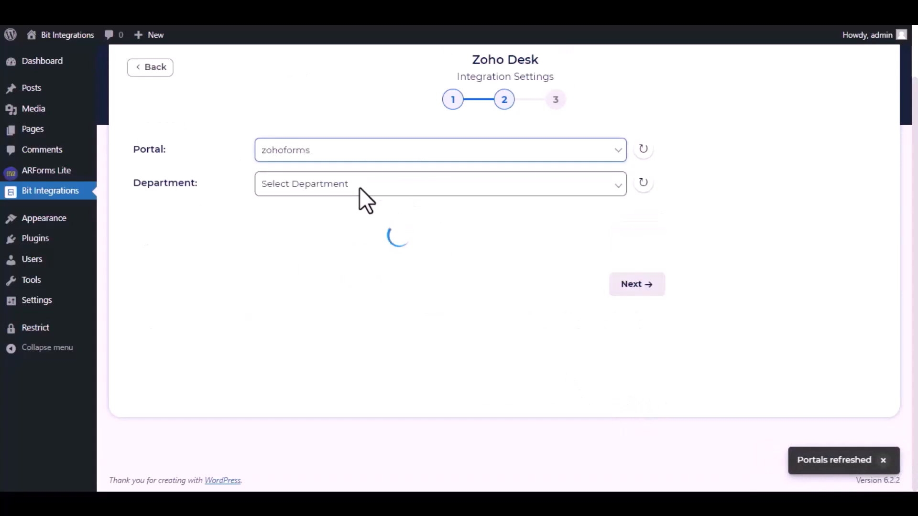
click(360, 188)
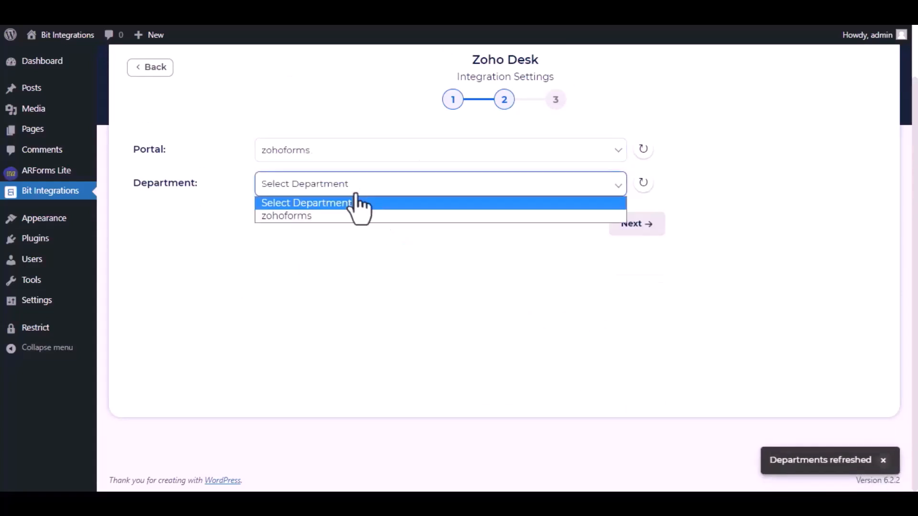
click(340, 217)
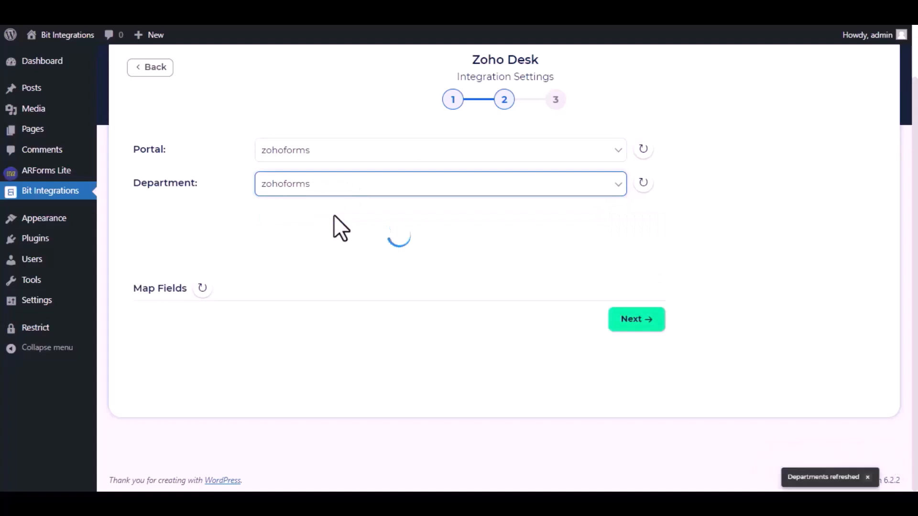
Step: Map the form's Name to Contact Last Name and set a custom Status of 'Open'
click(317, 277)
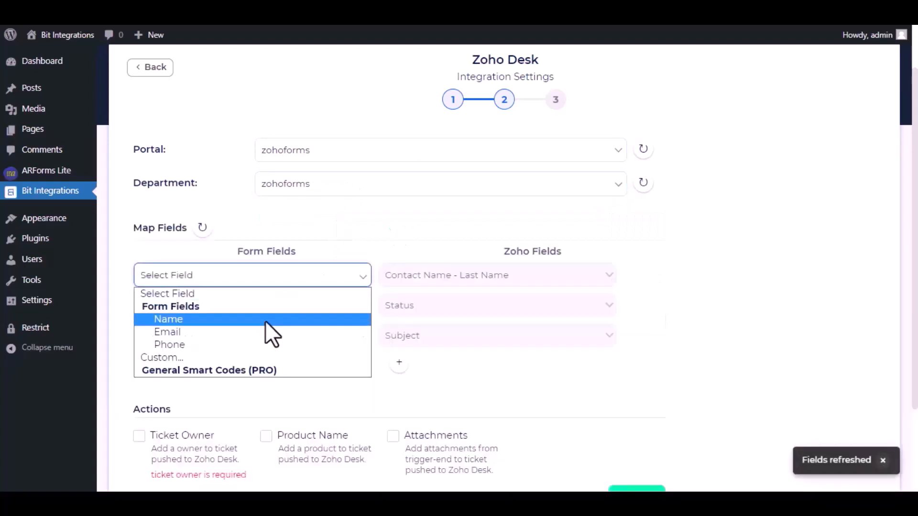
click(266, 319)
click(302, 308)
click(264, 385)
click(388, 305)
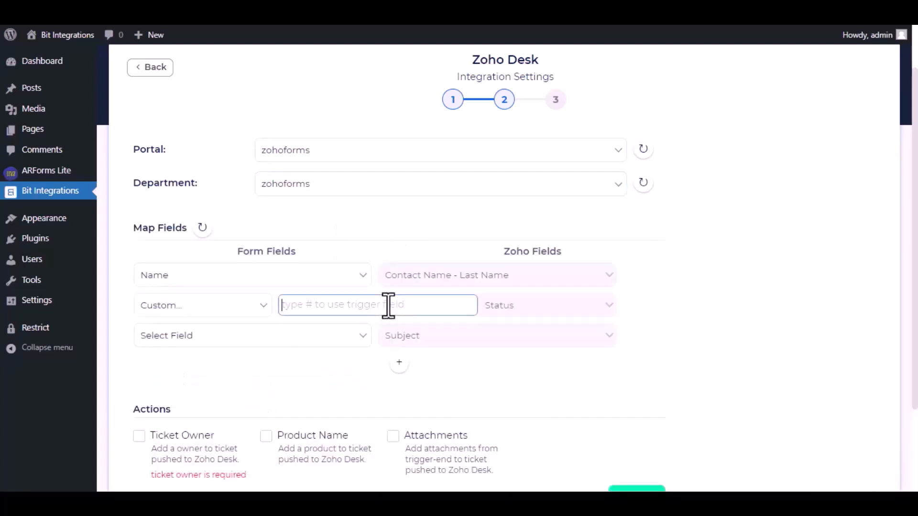
text(Open)
Step: Set a custom Subject value of 'Bit Integrations' for tickets
click(348, 341)
click(291, 418)
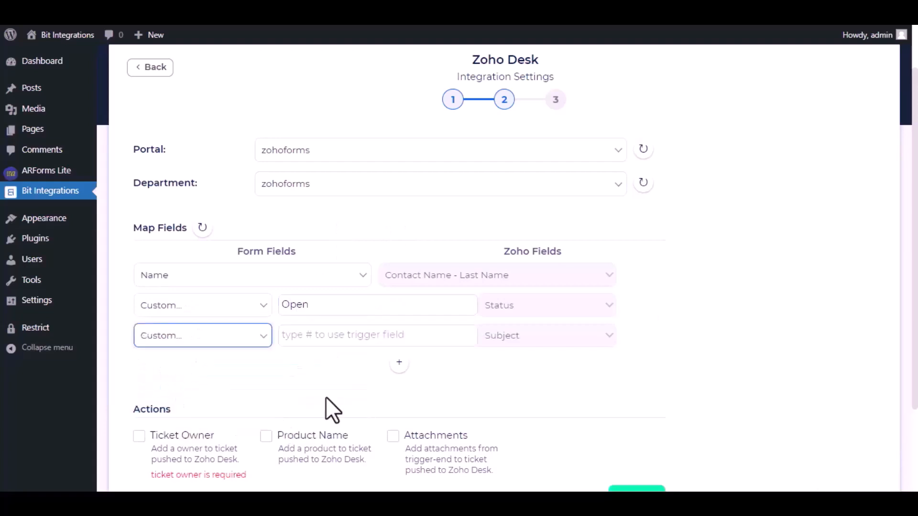
click(375, 333)
text(Bit Integrations)
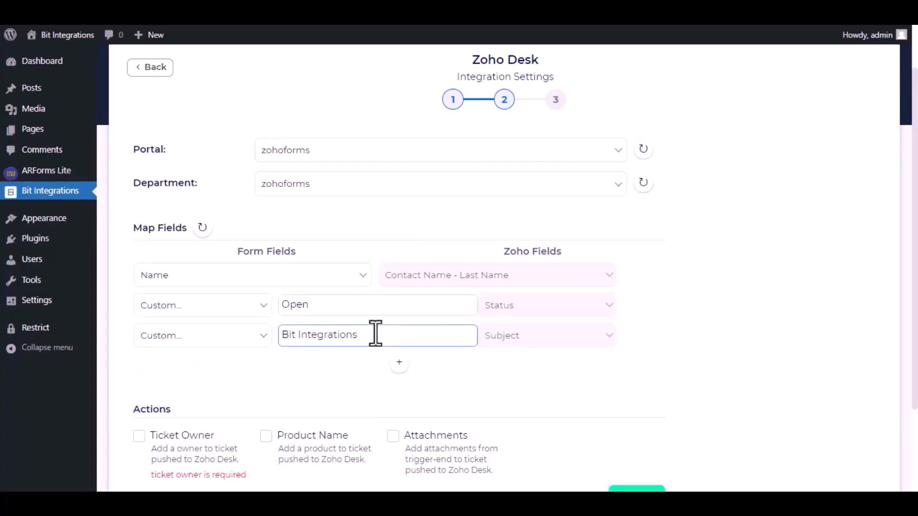
scroll(360, 353, down, 2)
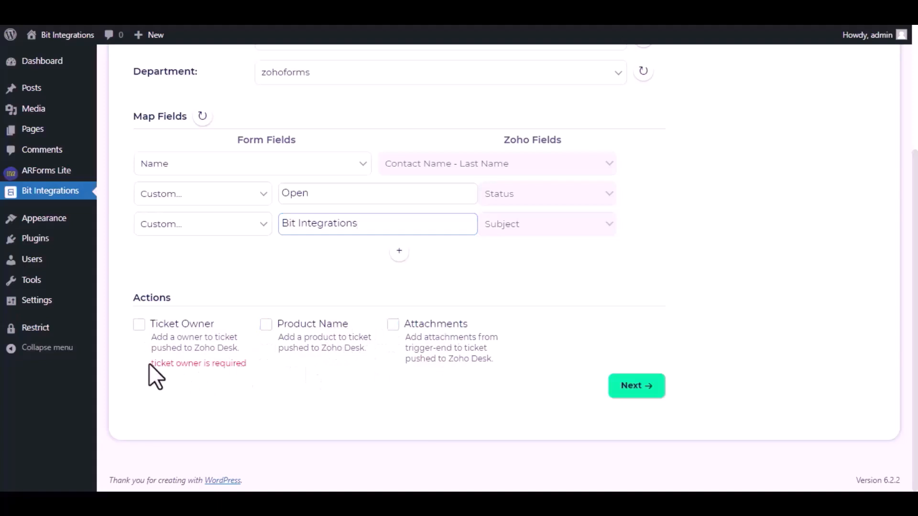
Step: Enable Ticket Owner with the Zoho account as owner, then finish and save the integration
drag(149, 364, 246, 367)
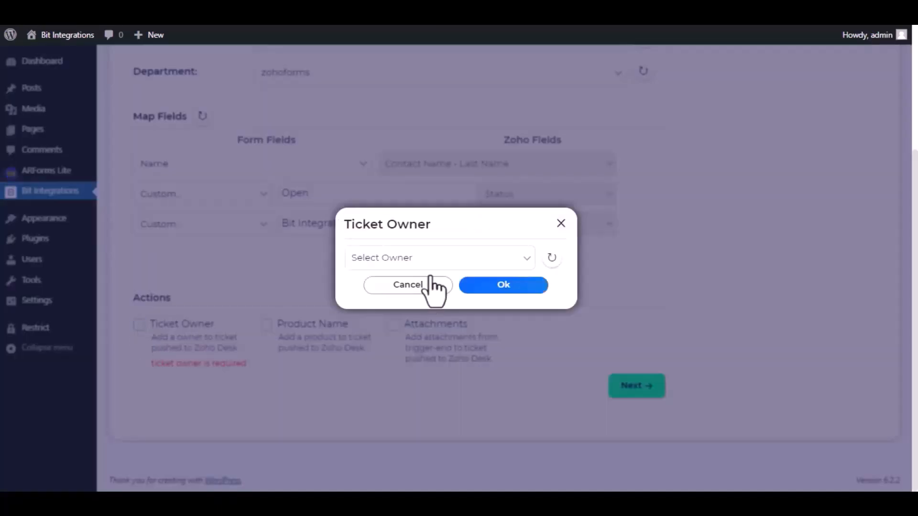
click(437, 258)
click(408, 290)
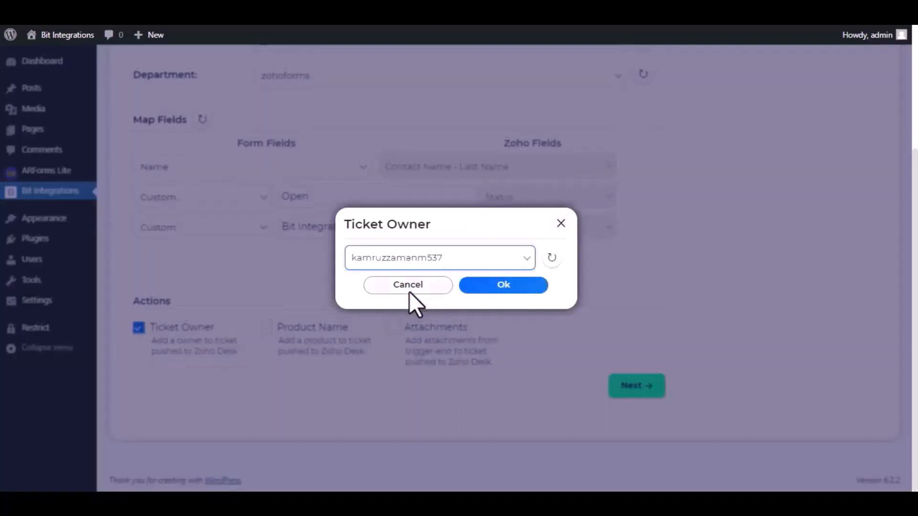
click(503, 287)
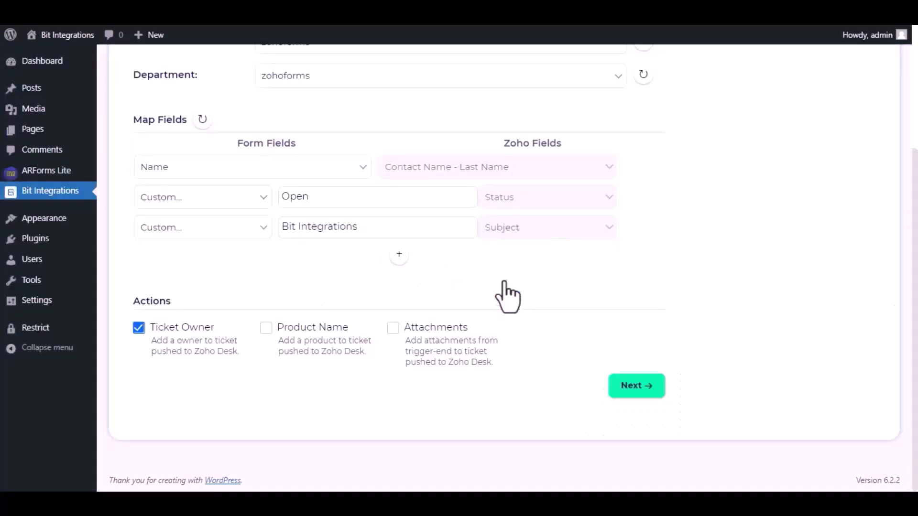
click(636, 387)
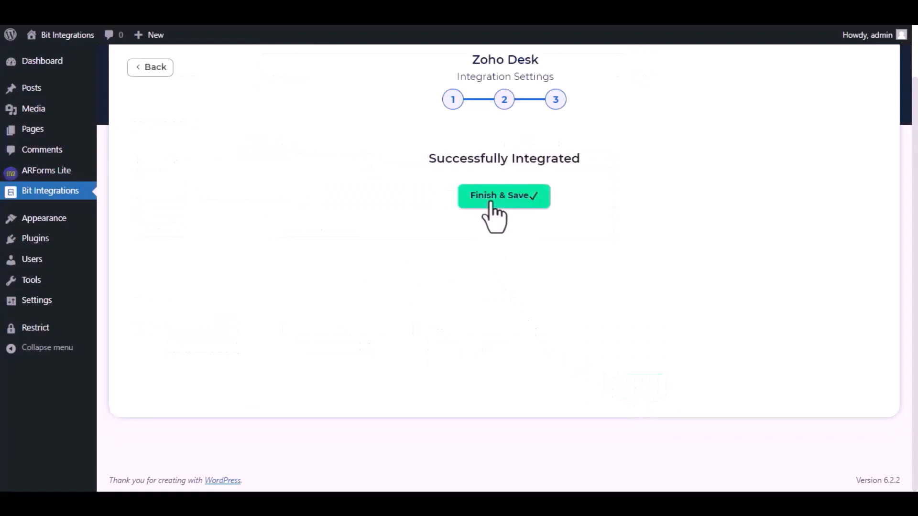
click(490, 204)
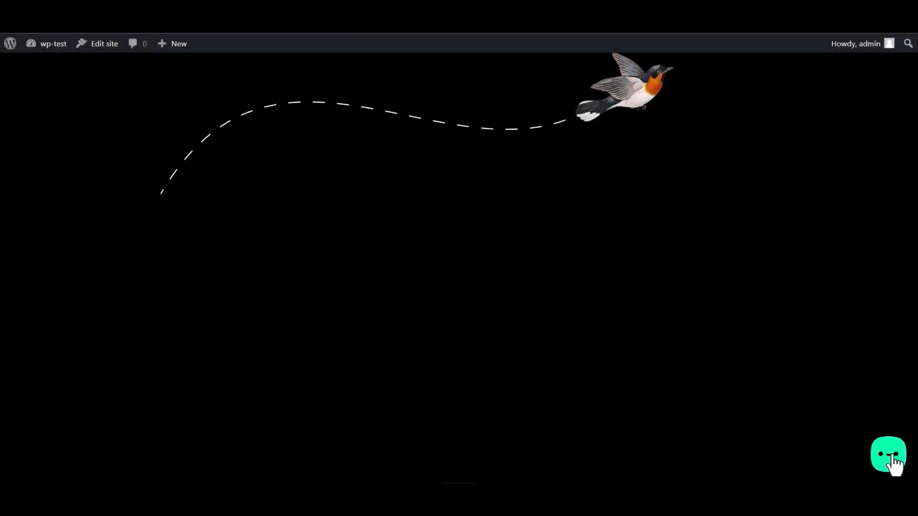
Step: Submit the widget's Bit Integrations form with name 'Bit Integrations', a sample e-mail and a number
click(892, 457)
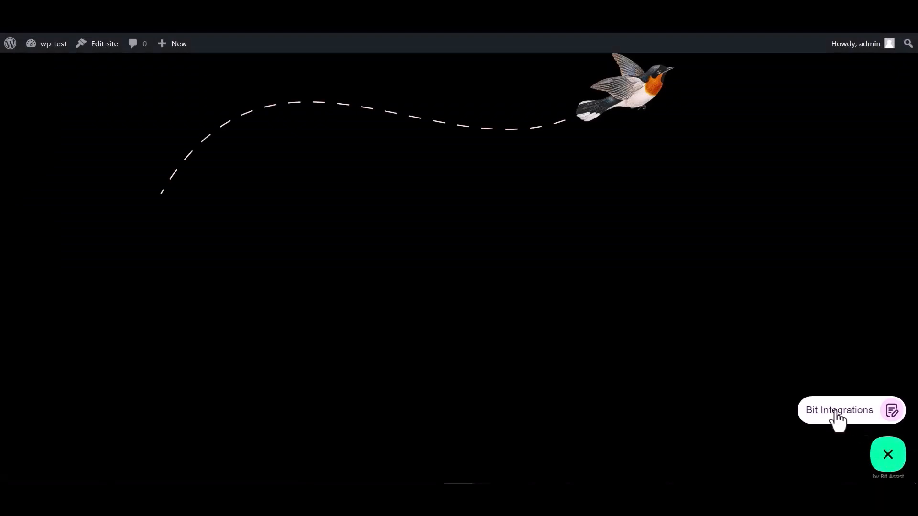
click(834, 410)
click(763, 311)
text(Bit I)
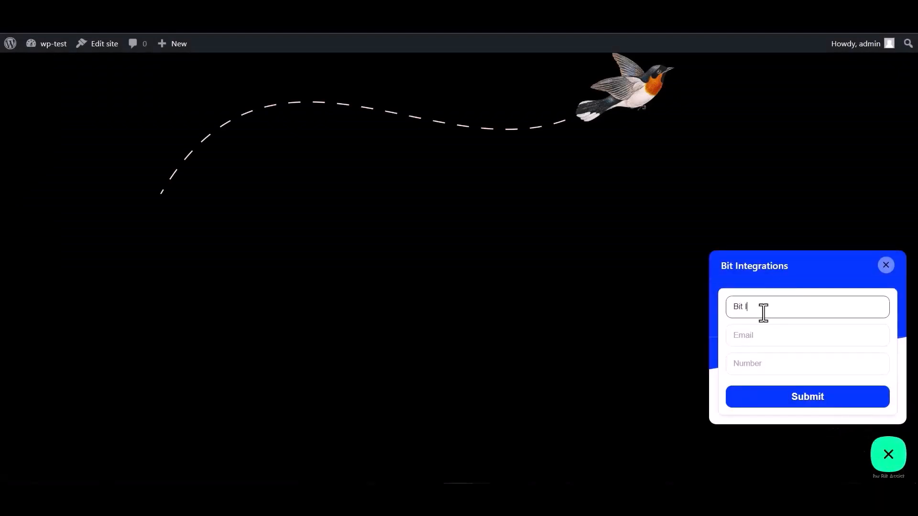
text(ntegrations)
click(767, 331)
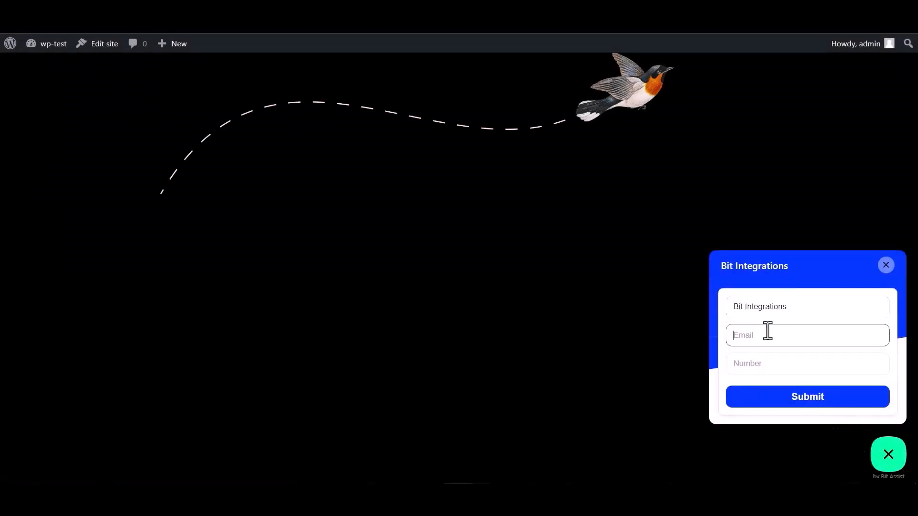
click(757, 360)
text(444555666)
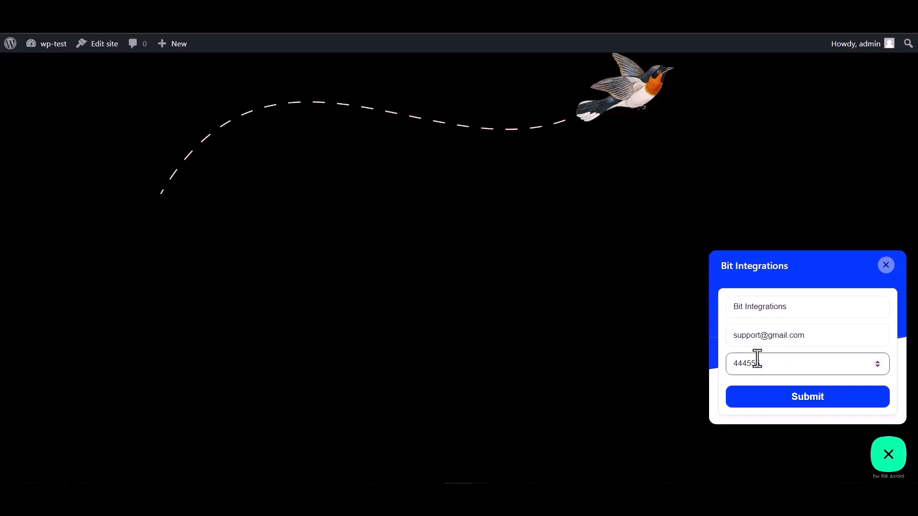
click(810, 402)
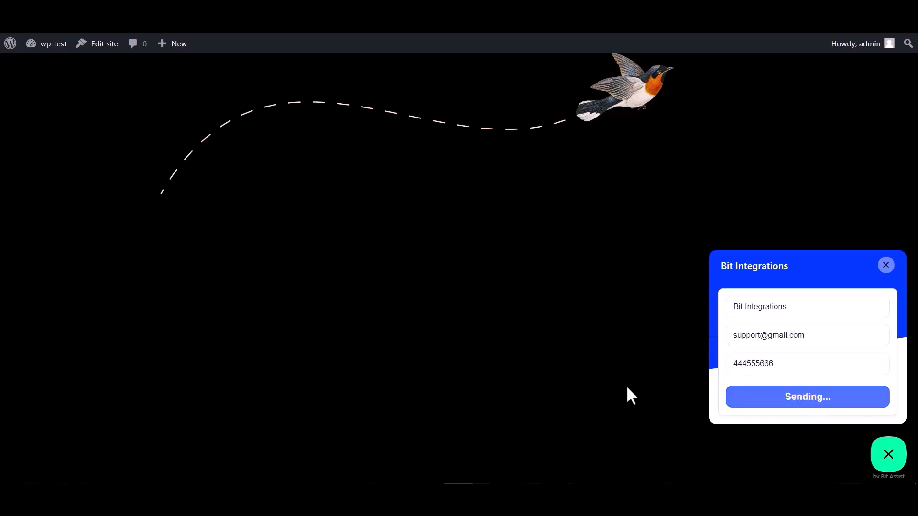